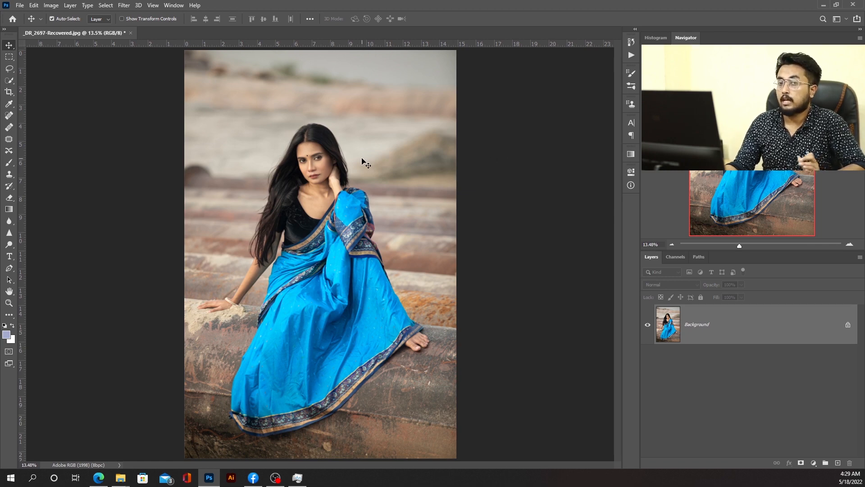
- Duplicate the portrait's Background layer onto a new layer
scroll(317, 159, "up", 5)
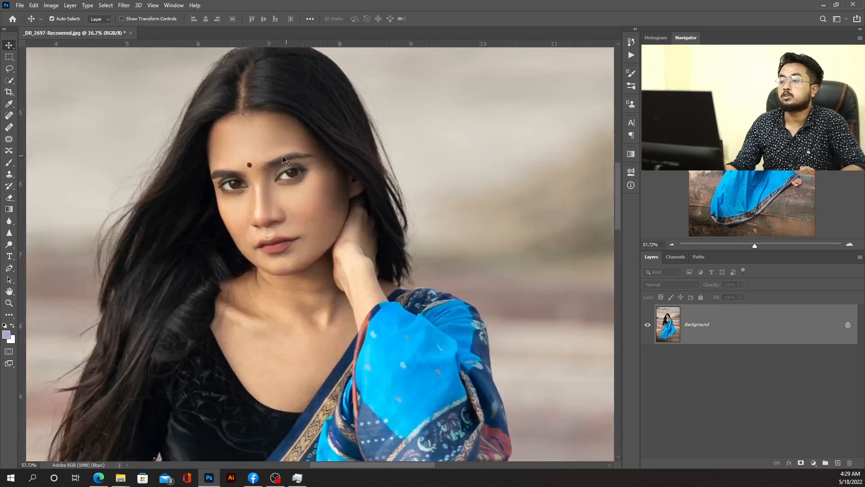
scroll(283, 158, "up", 5)
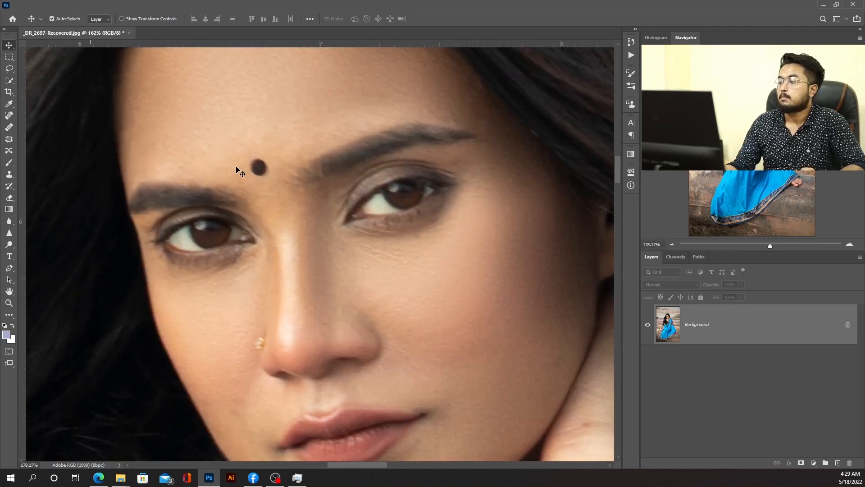
scroll(238, 171, "down", 1)
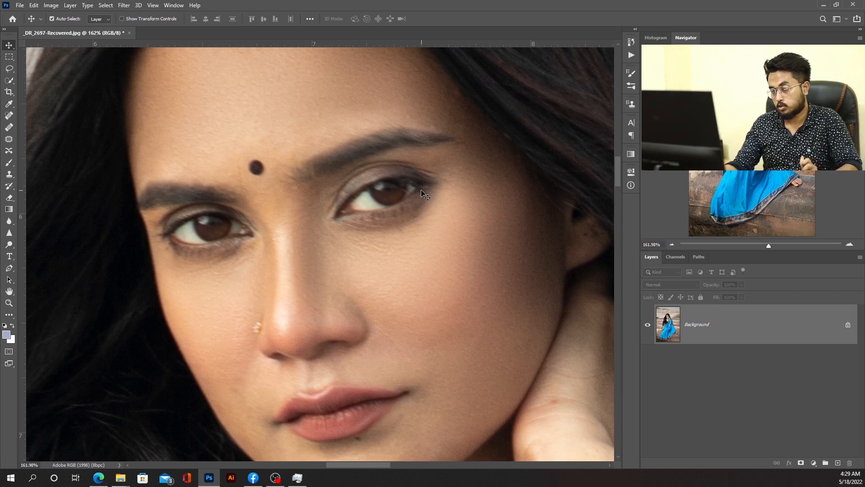
scroll(411, 205, "up", 4)
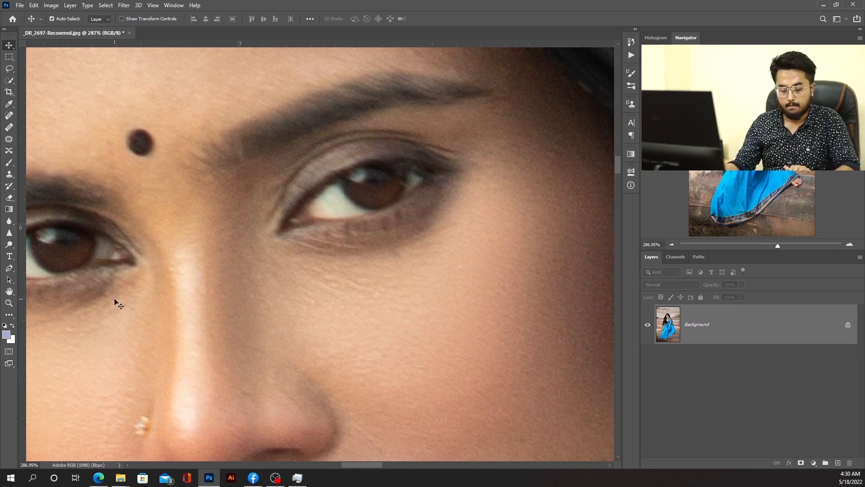
key("ctrl")
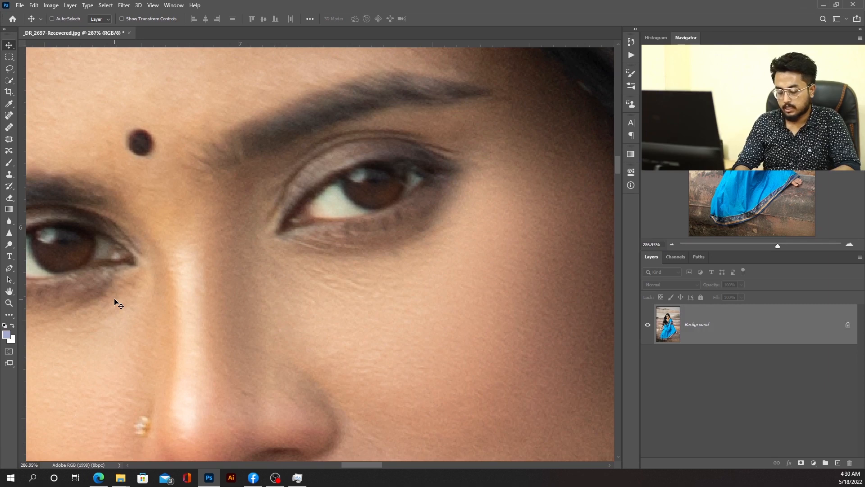
key("ctrl+j")
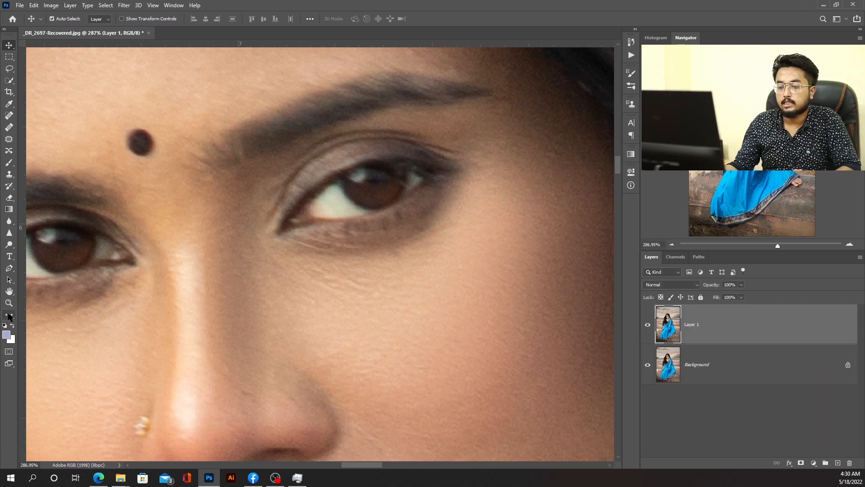
- Measure the length and angle of a motion blur streak on the forehead above the eyebrow with the Ruler tool
left_click(9, 315)
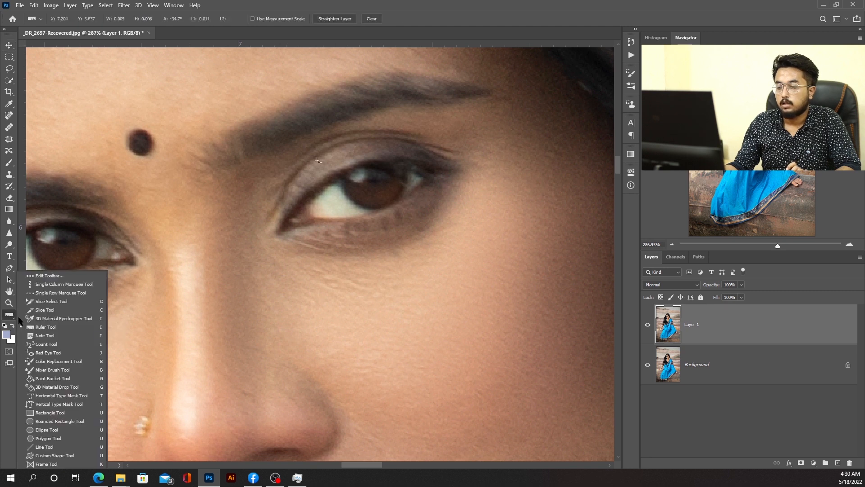
left_click(37, 328)
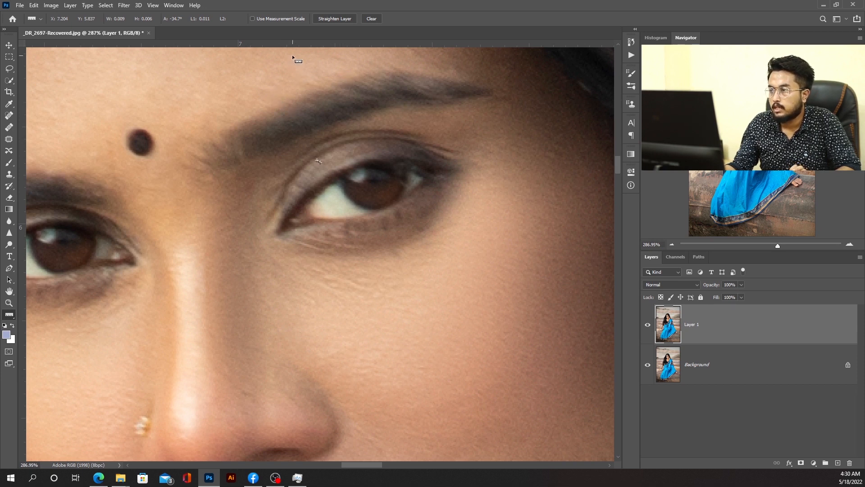
left_click_drag(291, 55, 299, 59)
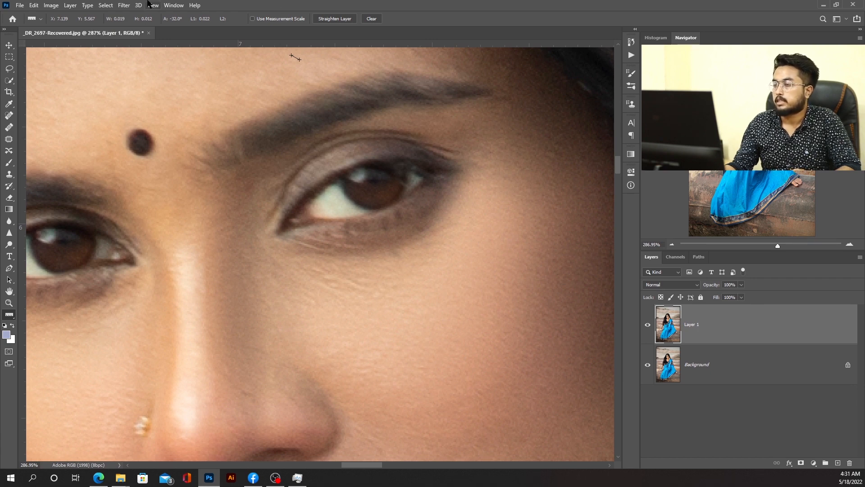
- Convert the duplicated layer to a smart object and open the Smart Sharpen filter for it
right_click(724, 332)
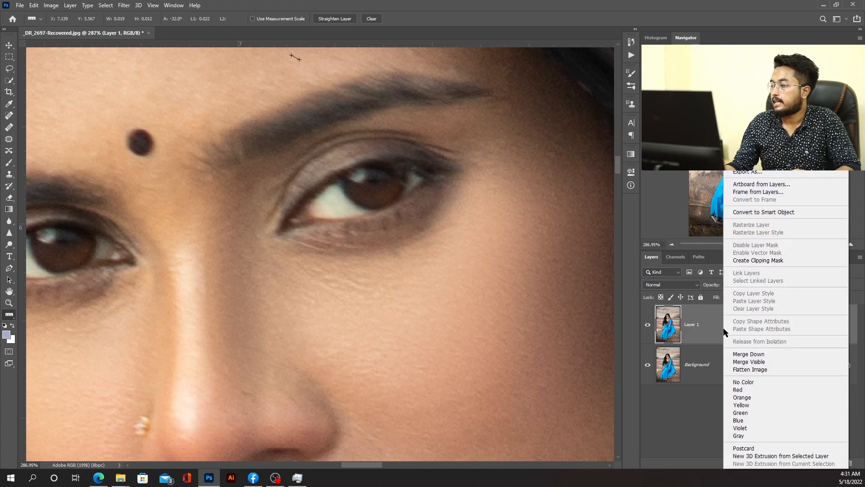
left_click(751, 213)
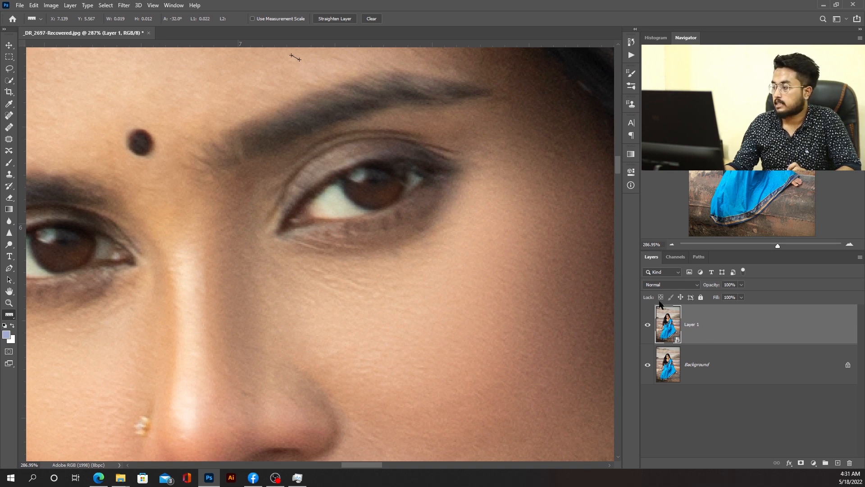
left_click(125, 6)
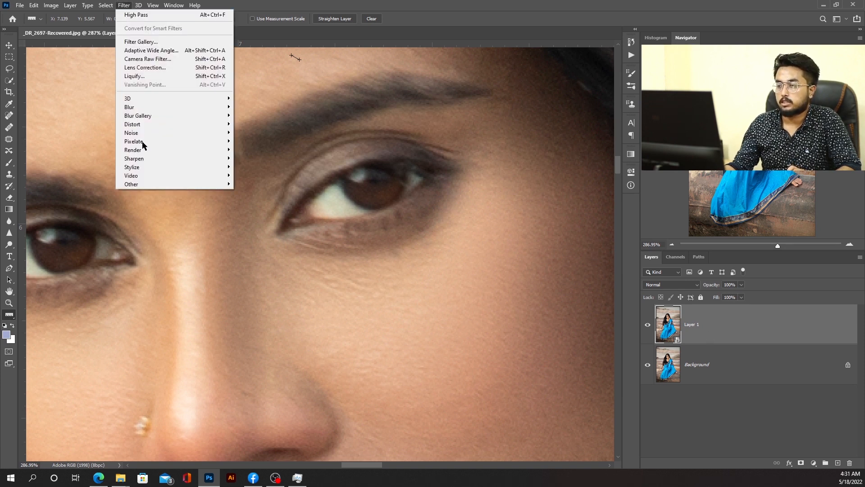
mouse_move(149, 160)
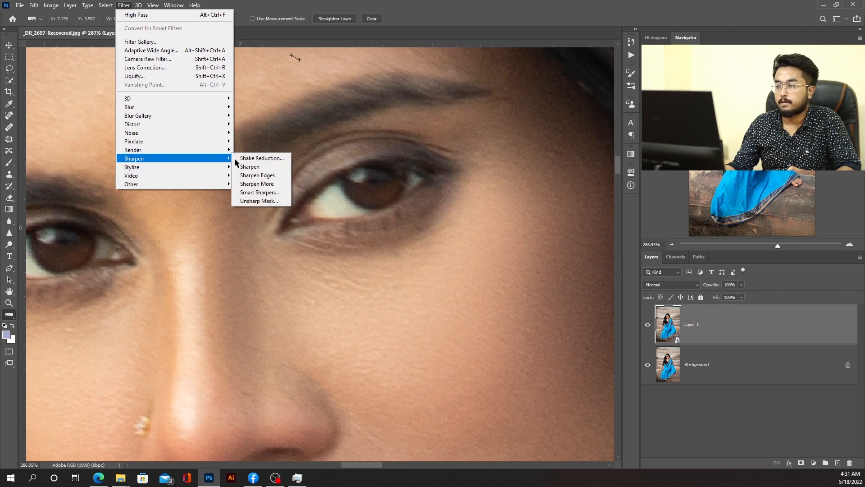
left_click(259, 193)
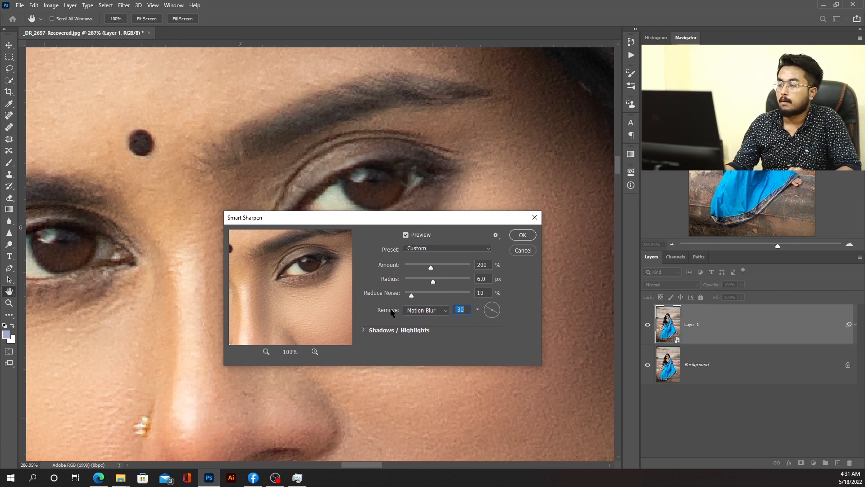
- Set Smart Sharpen to remove Motion Blur at an angle of -32°, after trying Gaussian Blur and Lens Blur
left_click(424, 312)
left_click(424, 317)
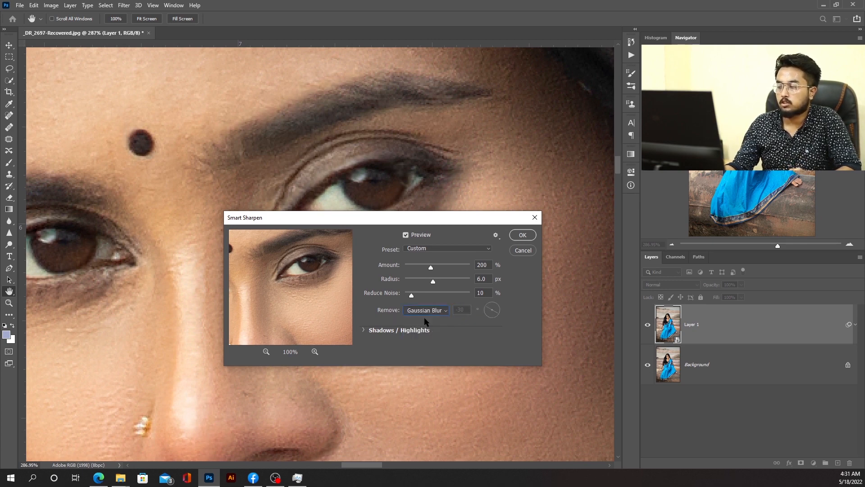
left_click(424, 312)
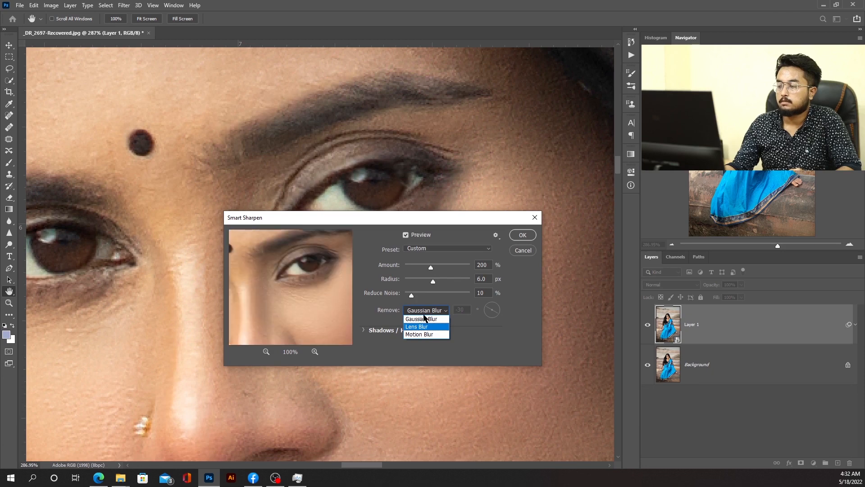
left_click(424, 321)
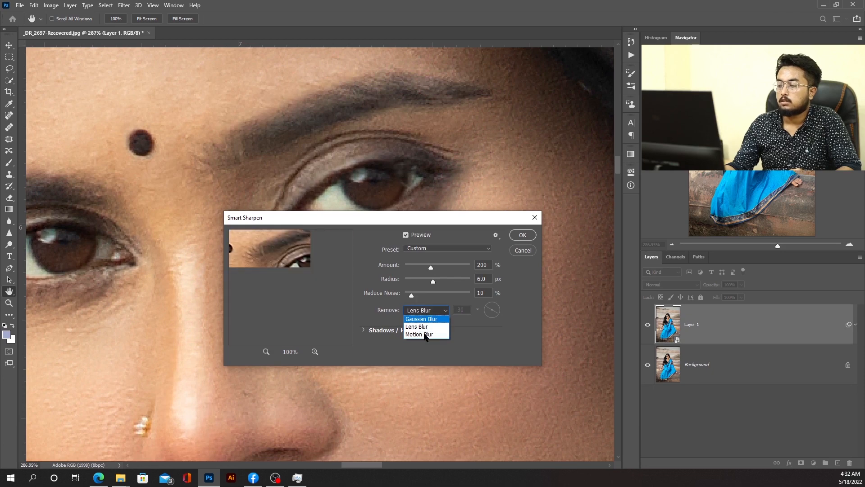
left_click(424, 335)
left_click(421, 311)
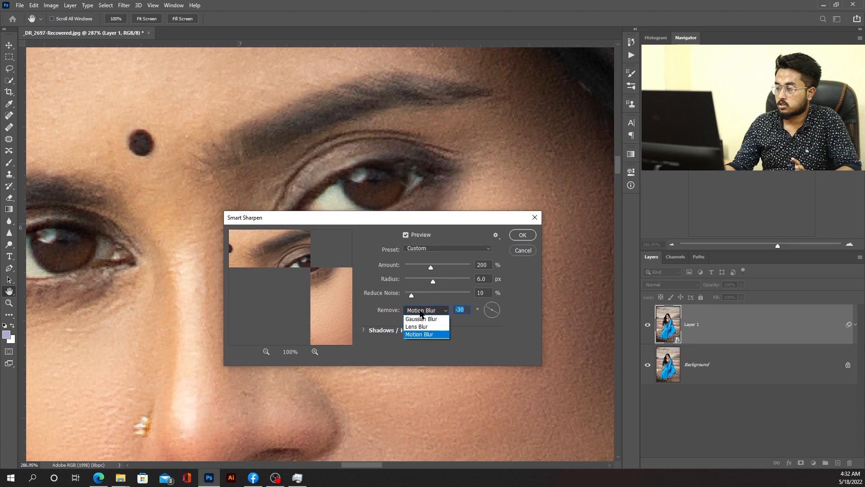
left_click(468, 311)
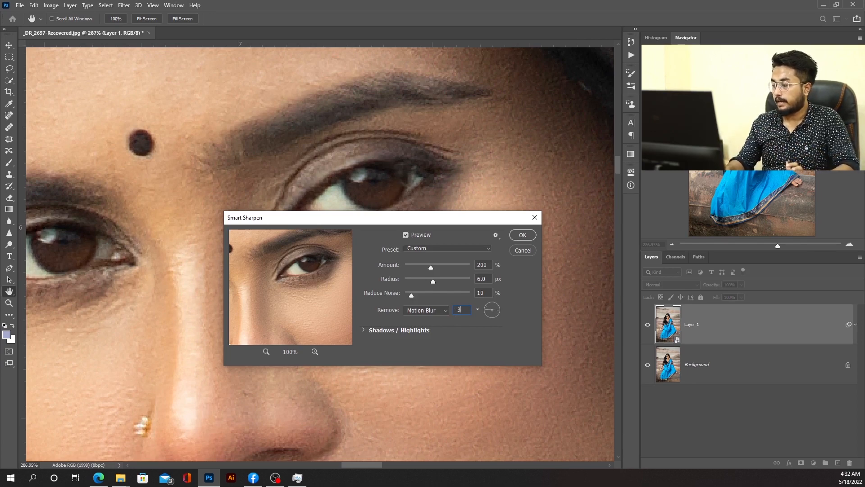
type("2")
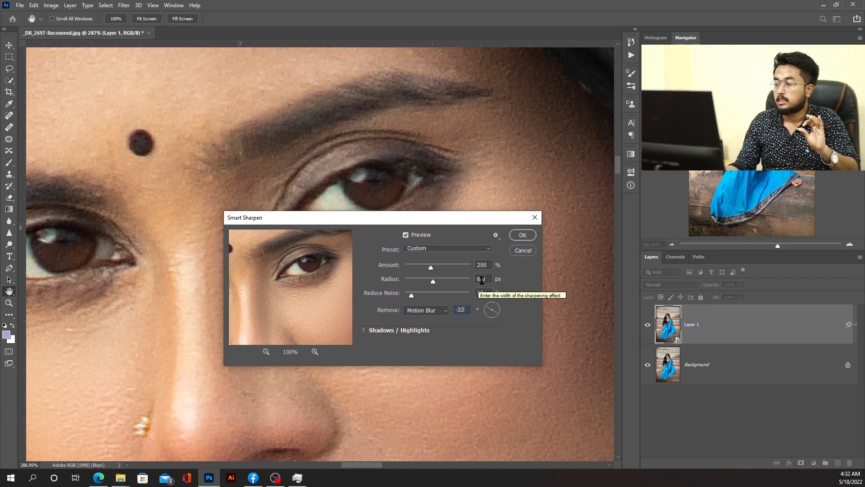
- Set the Smart Sharpen radius to 5.567 px
left_click_drag(490, 279, 450, 280)
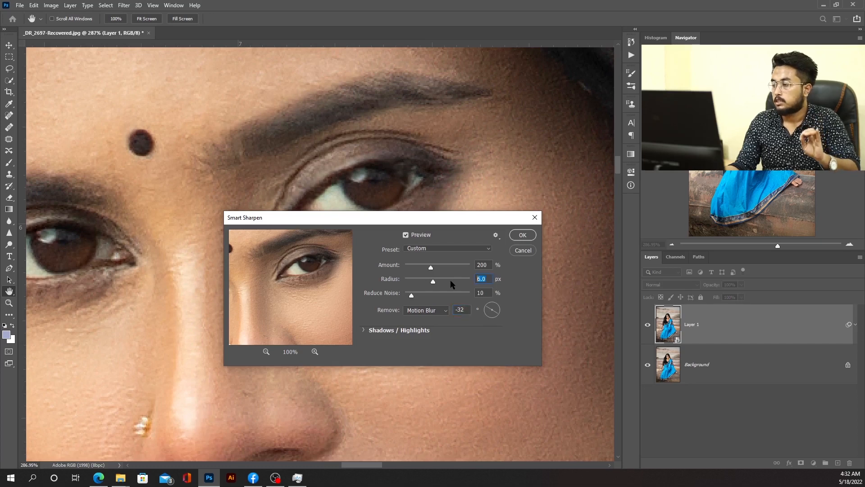
type("5.")
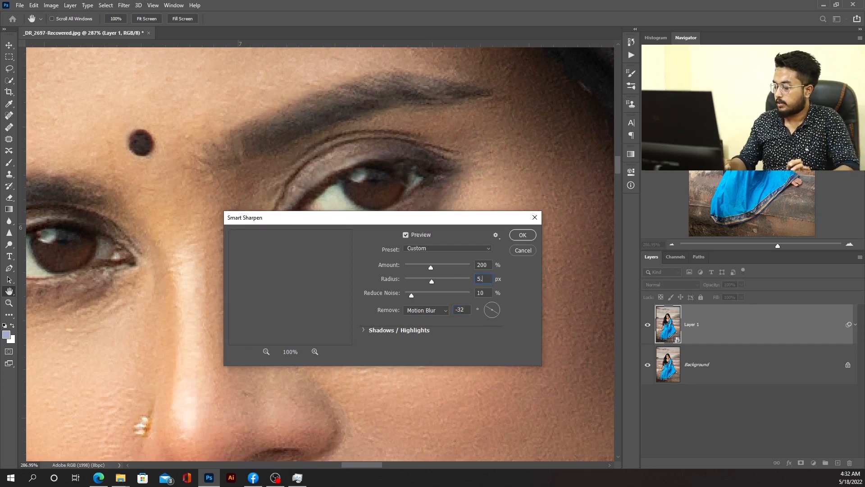
type("567")
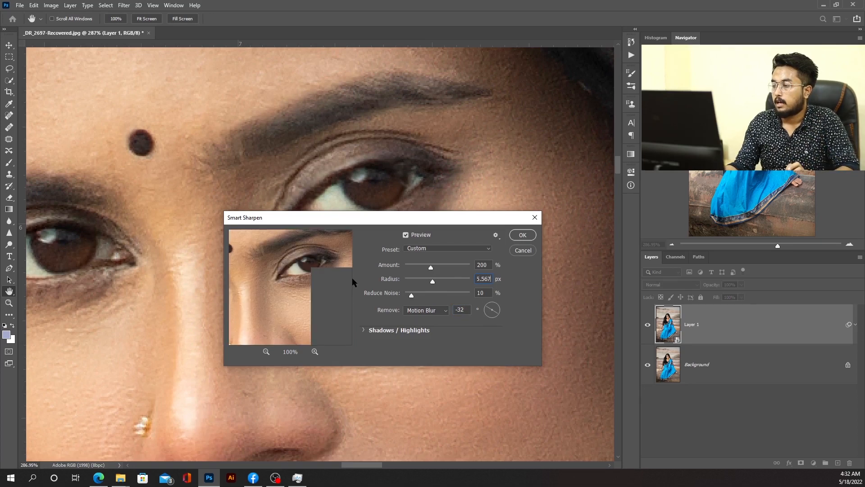
- Compare the face with the Smart Sharpen preview off and on, moving the dialog away from the eye
left_click(405, 234)
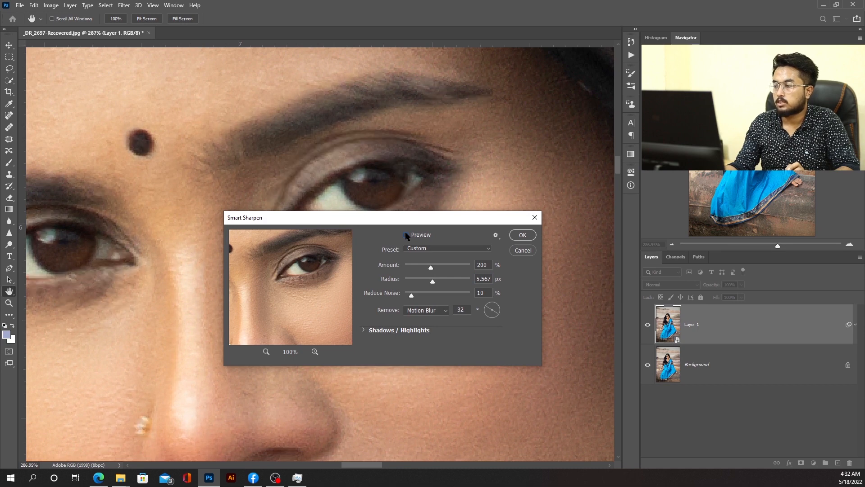
left_click(406, 234)
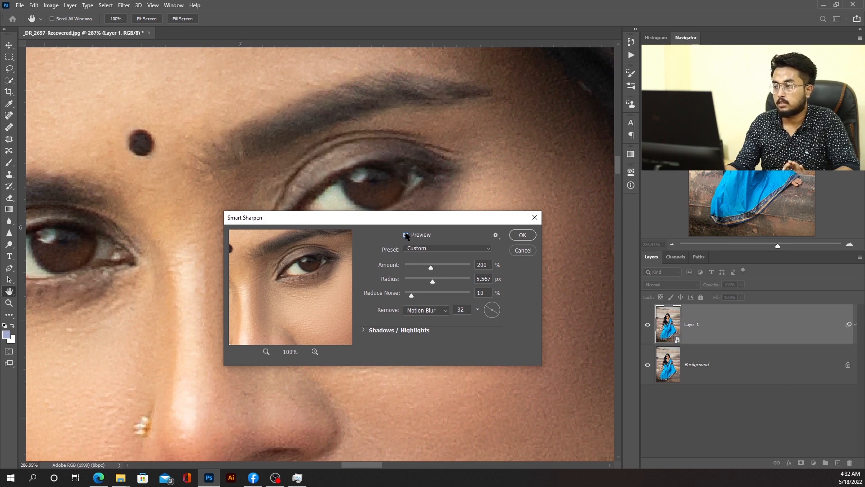
left_click_drag(397, 214, 558, 223)
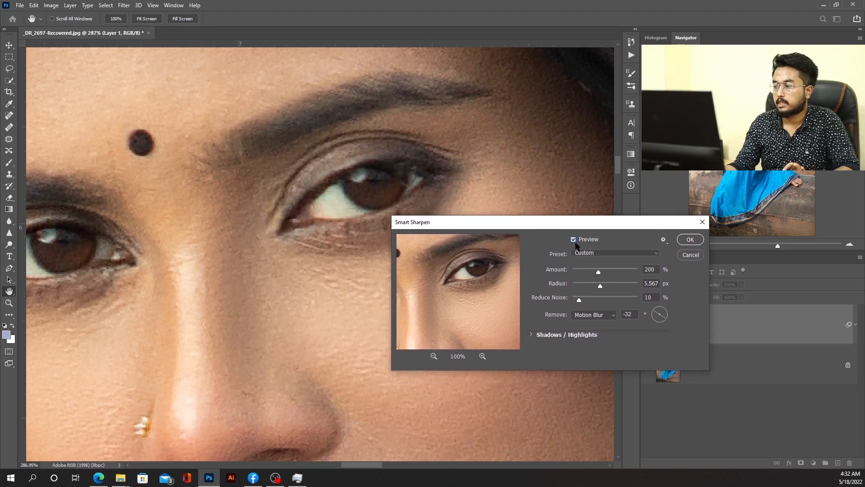
left_click(574, 239)
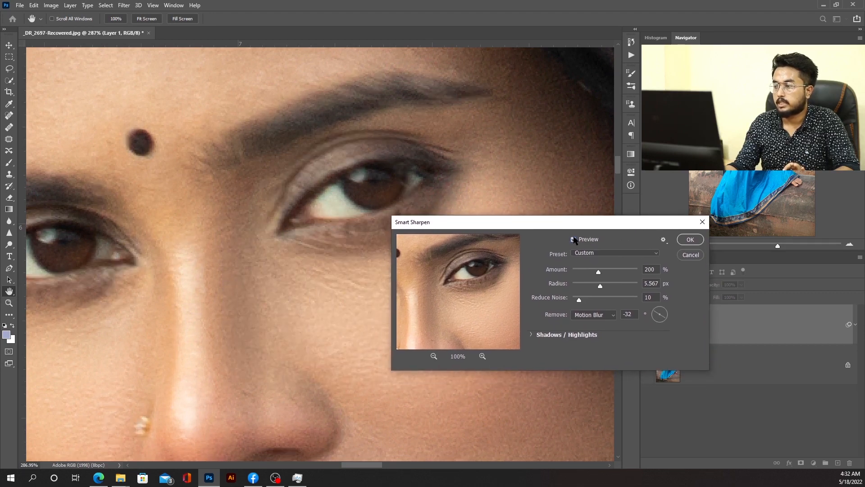
left_click(573, 239)
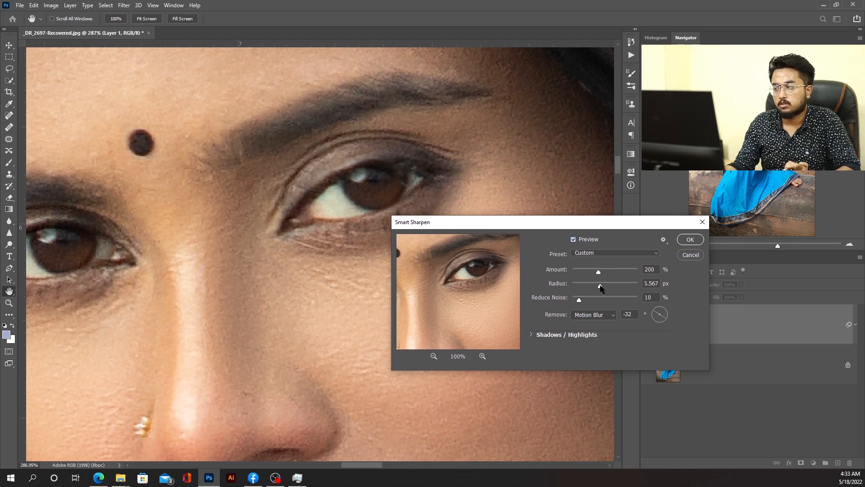
- Try a Smart Sharpen radius of 7.5 px and return the radius to 5.567 px
left_click_drag(600, 288, 606, 288)
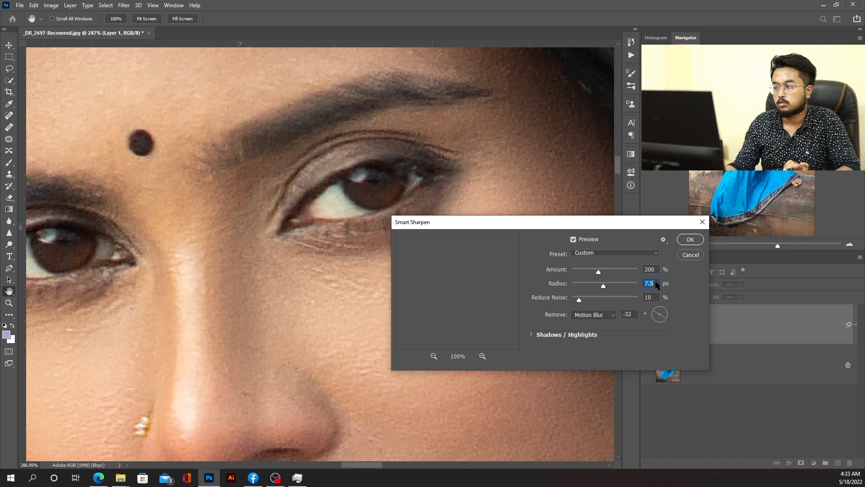
type("6")
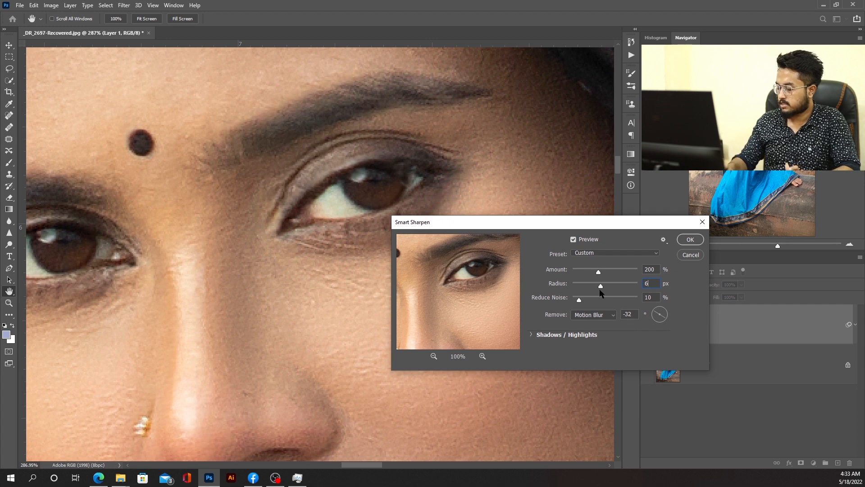
type("5")
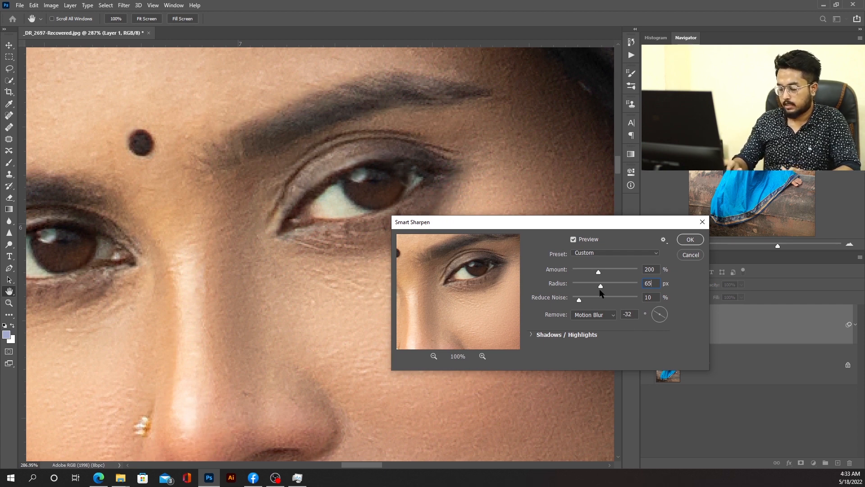
key("BackSpace")
key("BackSpace")
type("5")
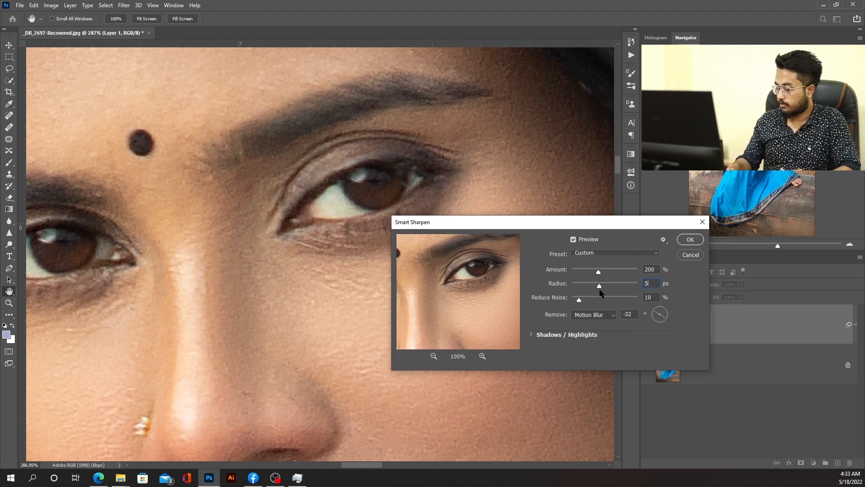
type(".567")
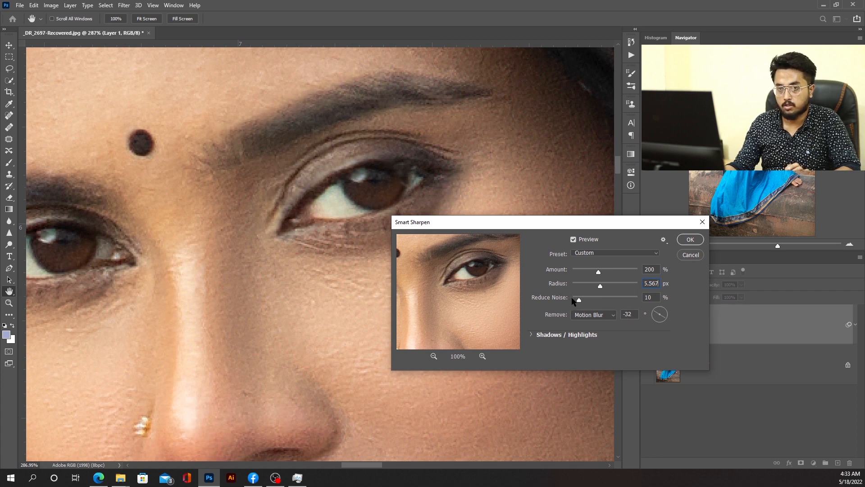
- Try a Smart Sharpen noise reduction of 27% and lower it to 2%
left_click_drag(571, 296, 599, 296)
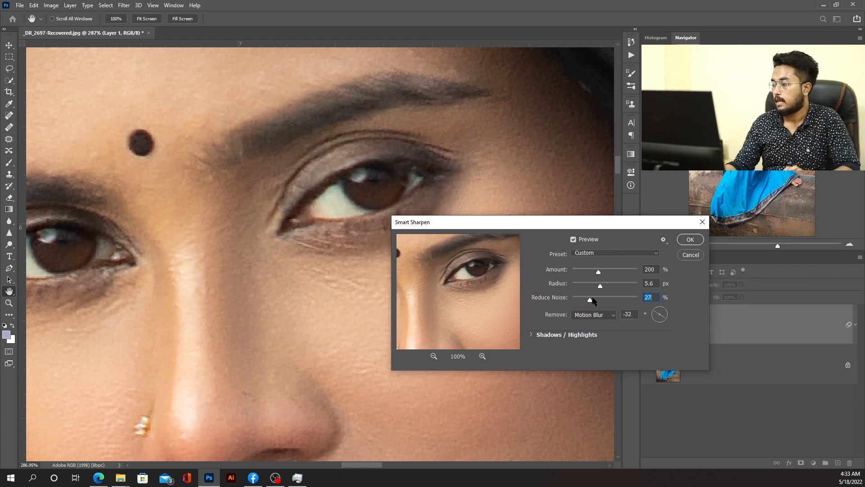
left_click_drag(593, 301, 573, 300)
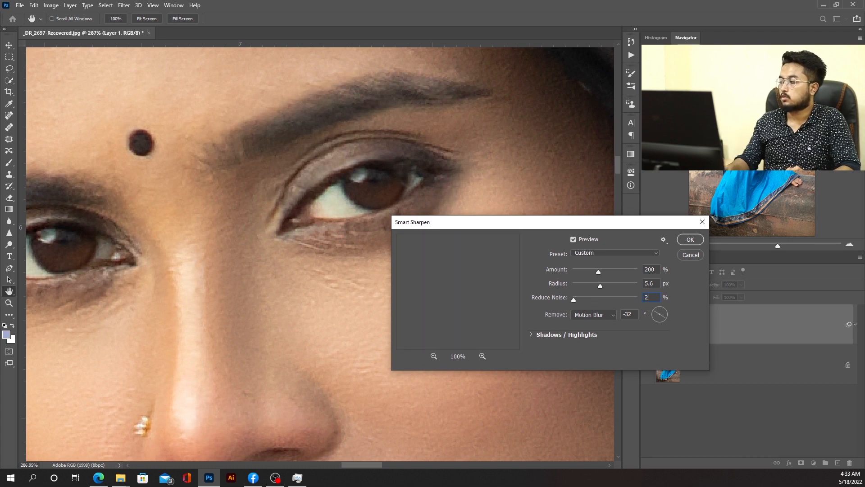
type("00")
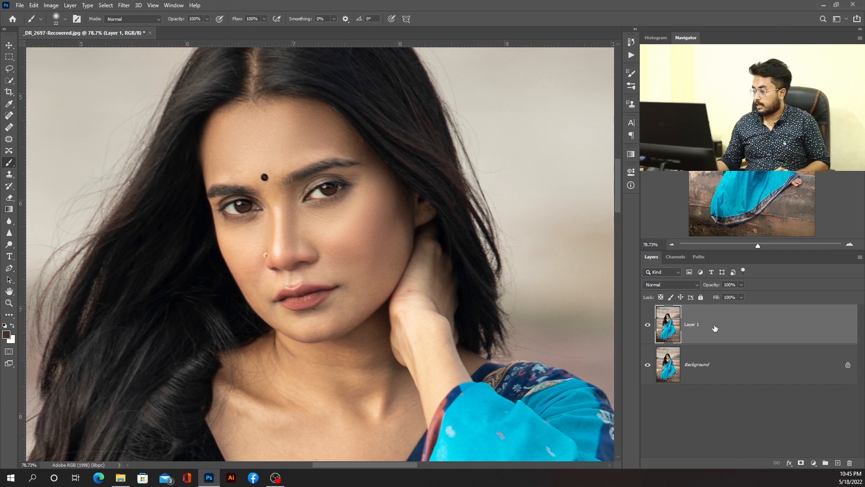
- Merge Layer 1 into the background and duplicate the merged photo twice
key("ctrl+e")
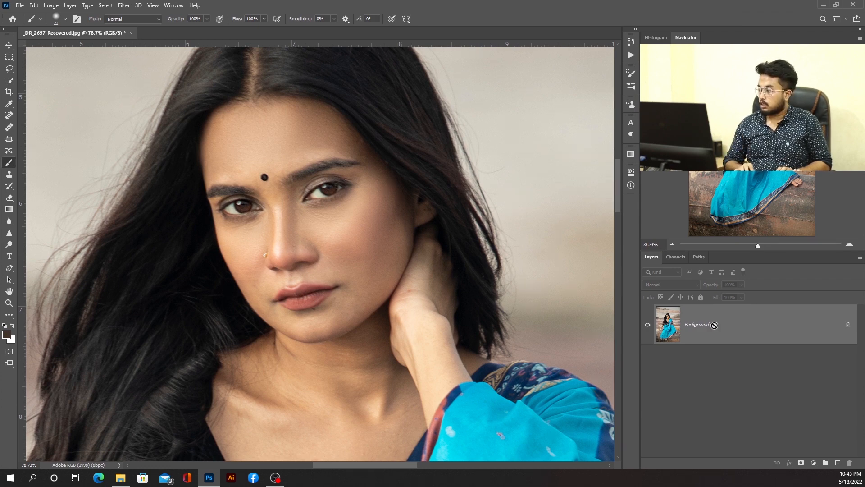
key("ctrl+j")
key("ctrl+j")
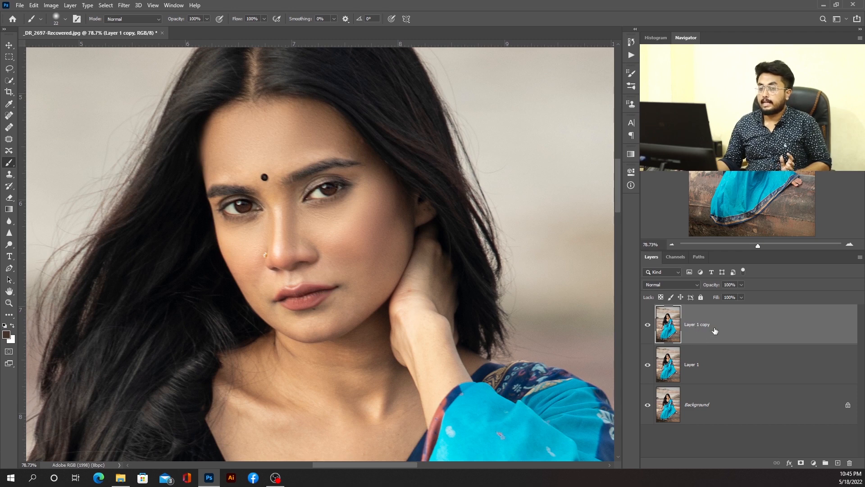
- Convert the top layer copy to a smart object and start a High Pass filter with its preview at 300% on the eye
right_click(723, 332)
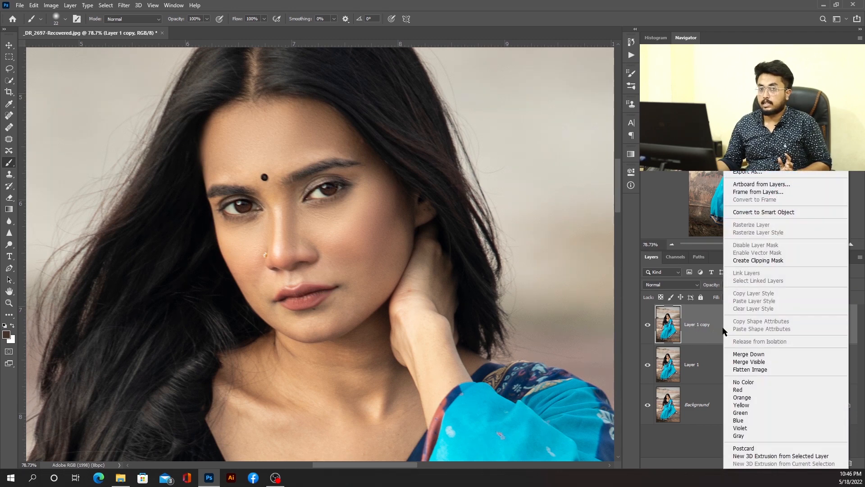
left_click(745, 212)
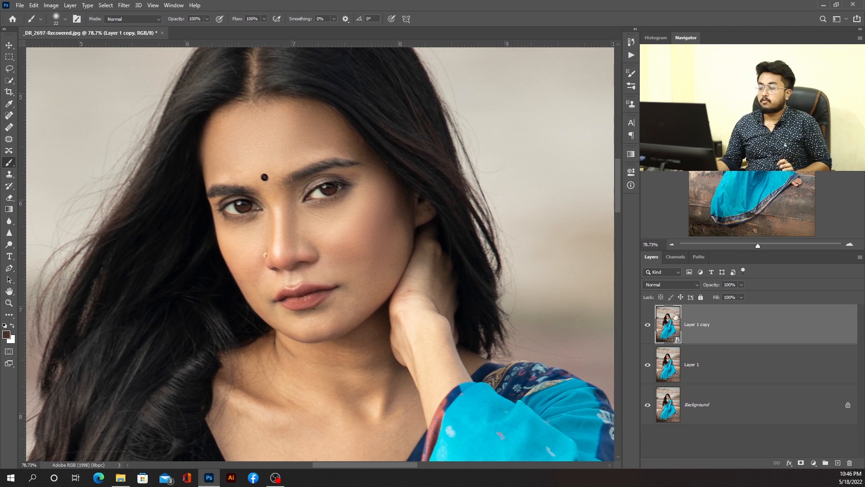
left_click(123, 6)
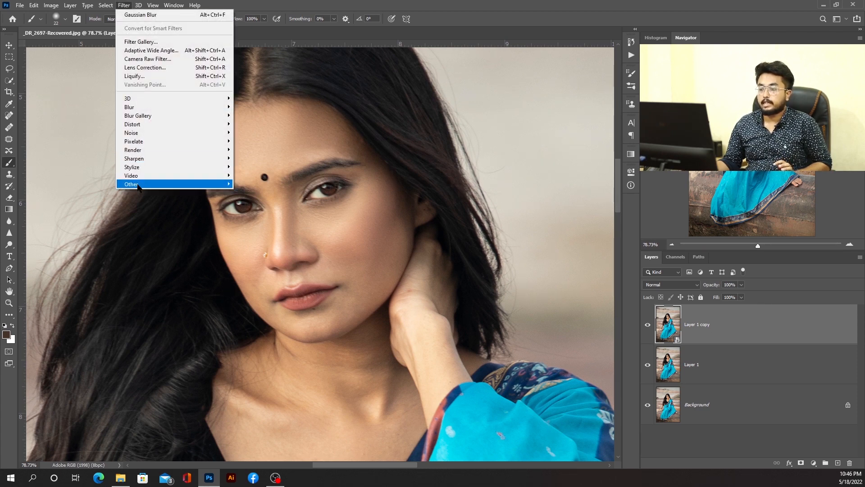
mouse_move(138, 187)
left_click(259, 194)
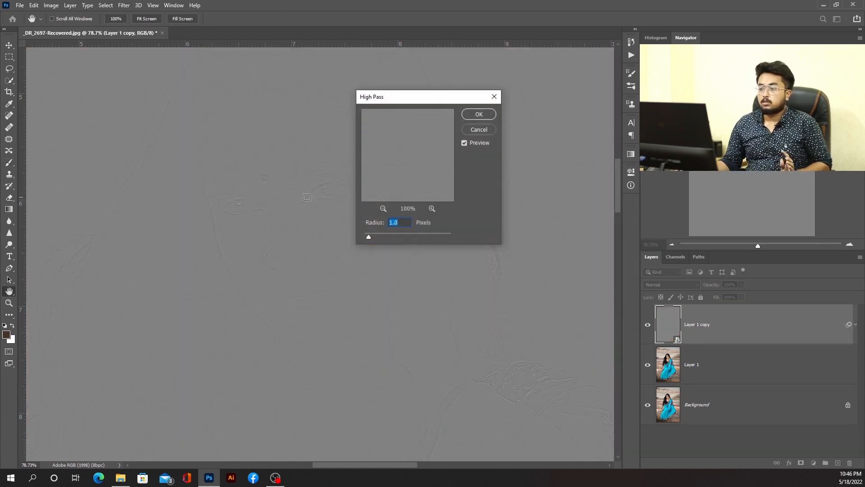
left_click(237, 206)
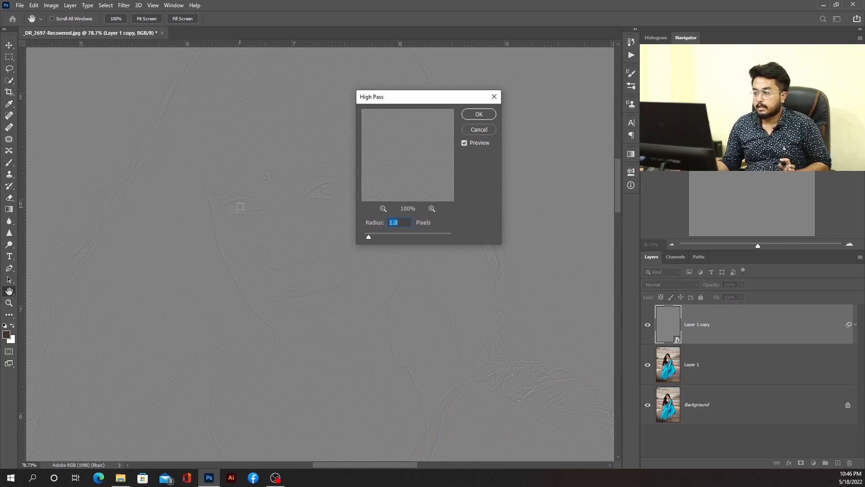
left_click(432, 209)
left_click(431, 208)
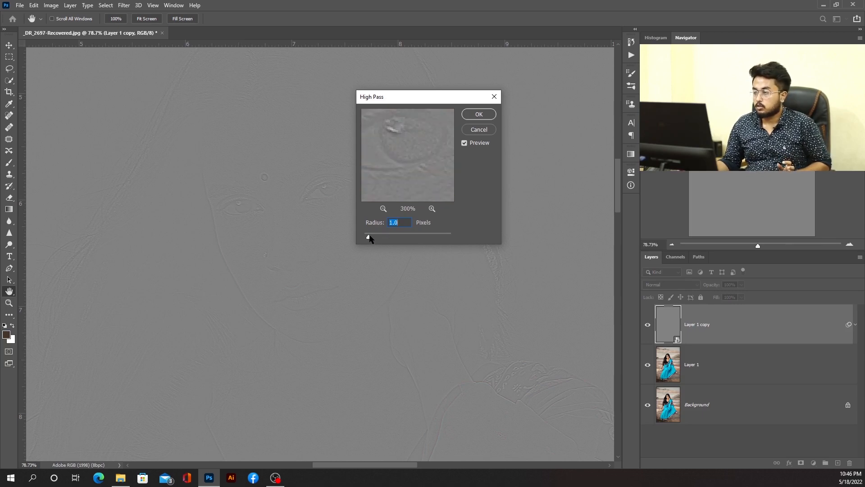
- Apply High Pass with a radius of 0.7 pixels, after trying 0.1 and 1, and set the layer's blend mode to Linear Light
left_click_drag(370, 238, 348, 239)
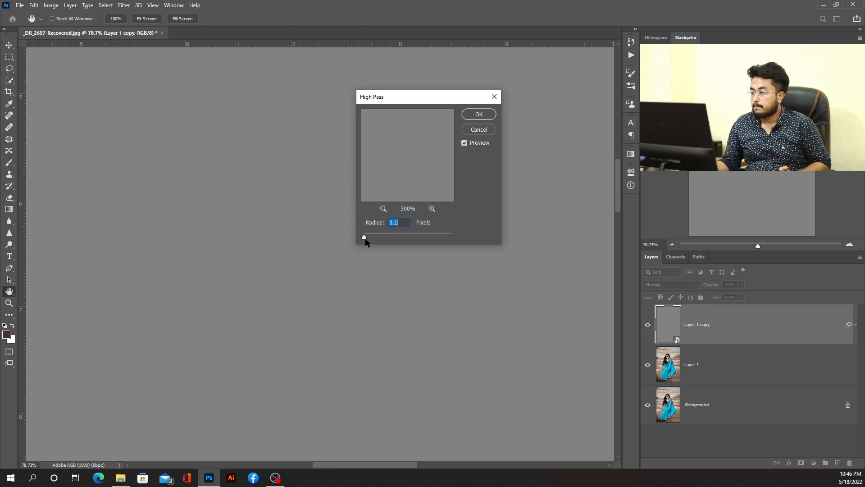
left_click_drag(365, 237, 368, 239)
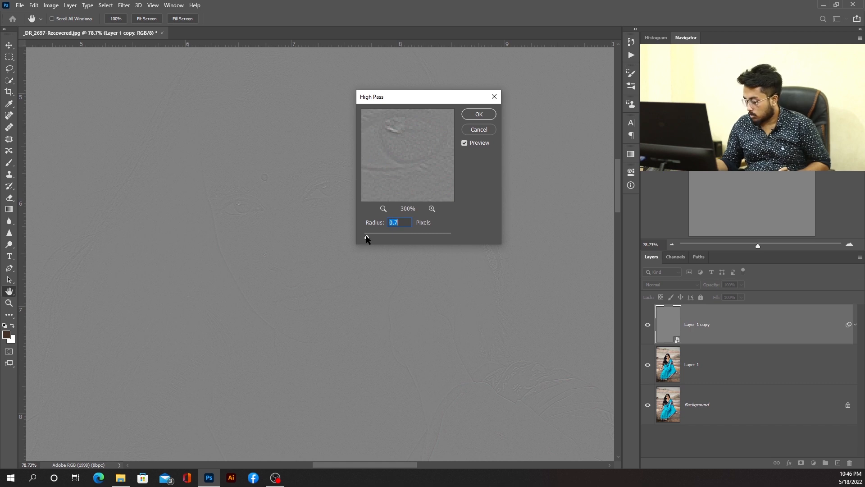
type("1")
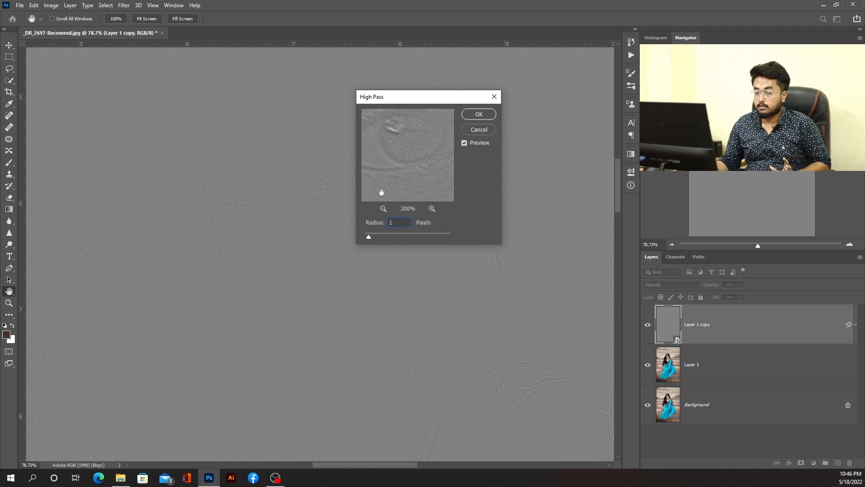
left_click(381, 224)
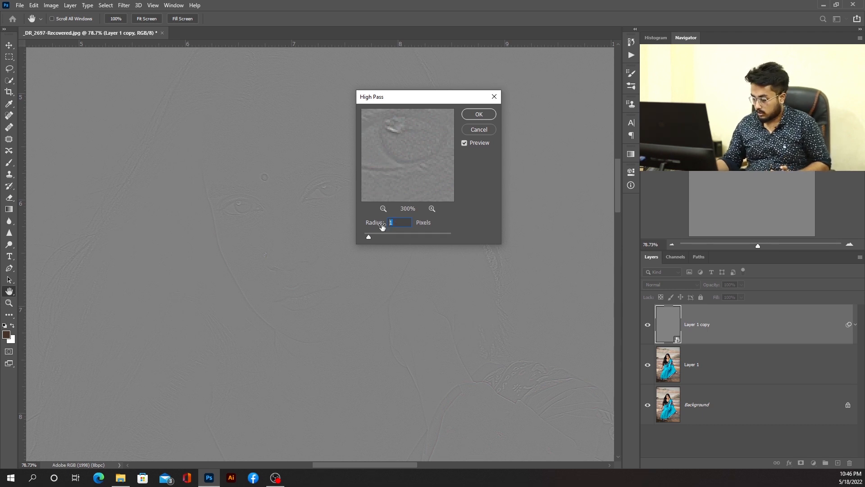
type(".7")
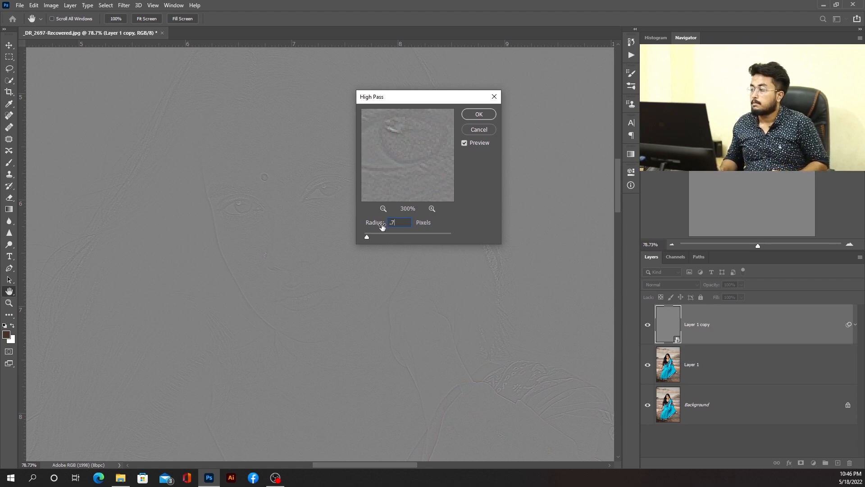
key("Return")
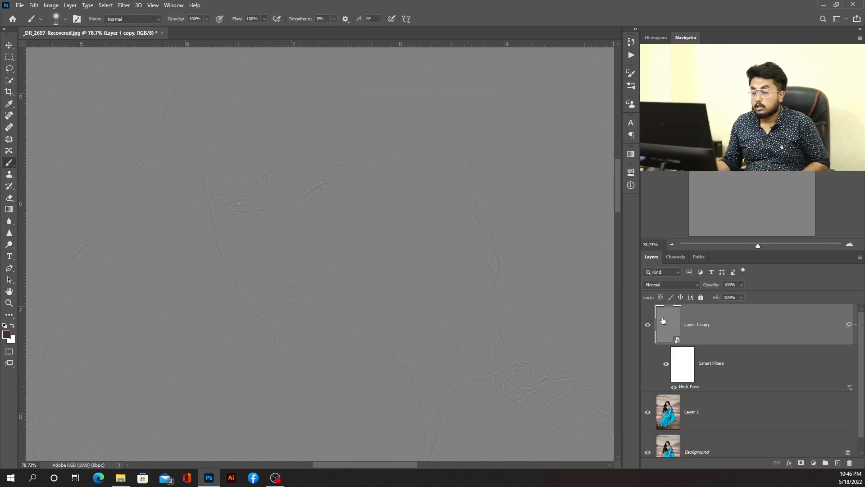
left_click(666, 284)
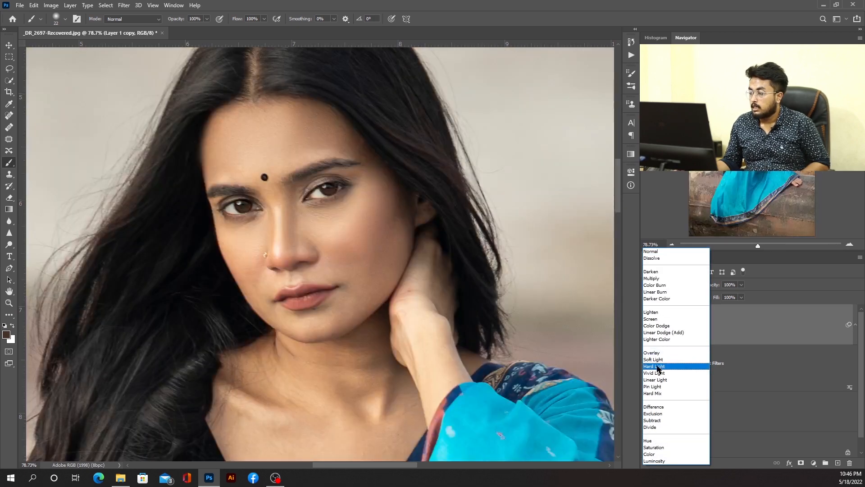
left_click(658, 380)
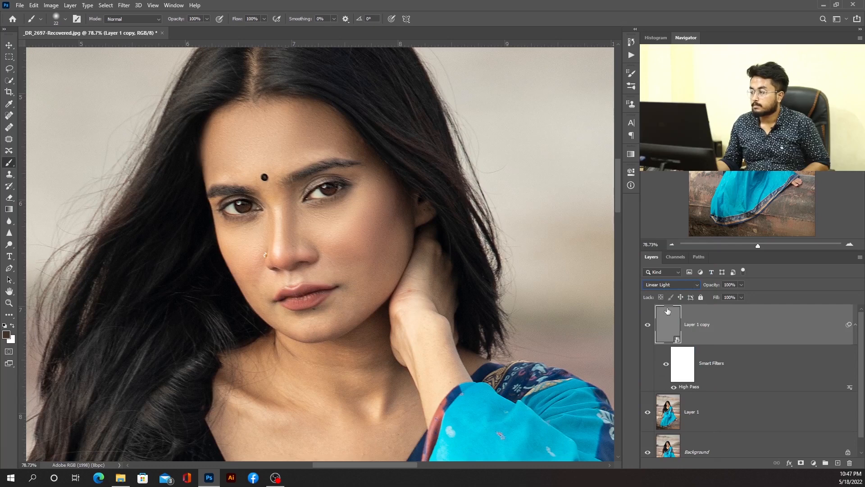
- Compare the skin and eye detail with the High Pass layer hidden and shown
left_click(9, 45)
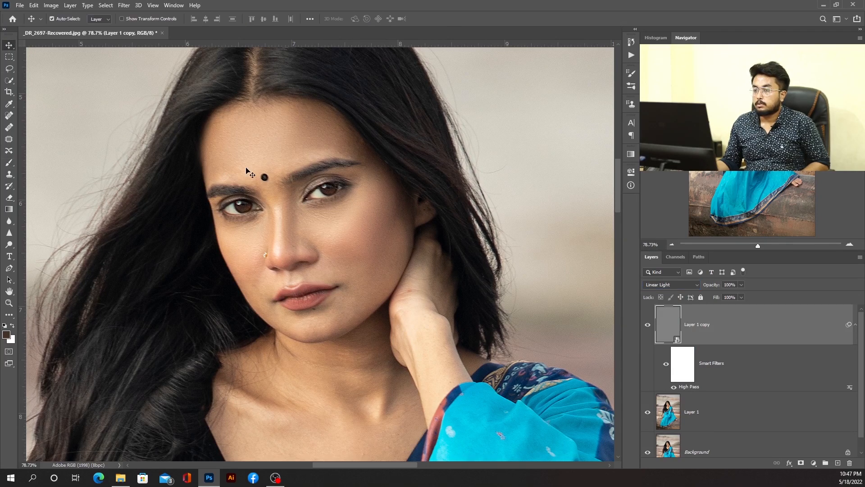
scroll(354, 198, "up", 4)
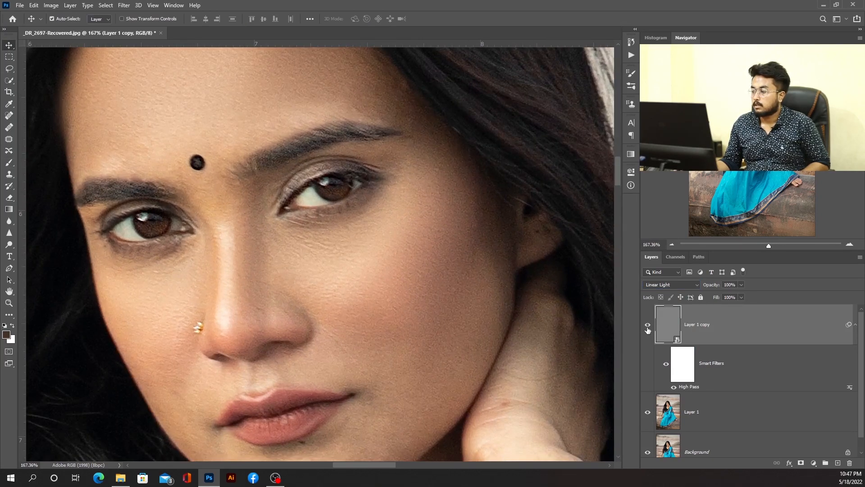
left_click(648, 324)
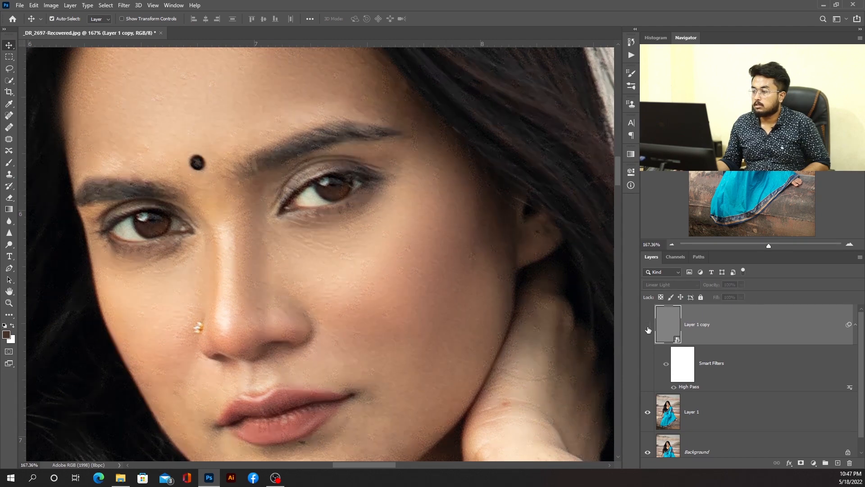
left_click(648, 328)
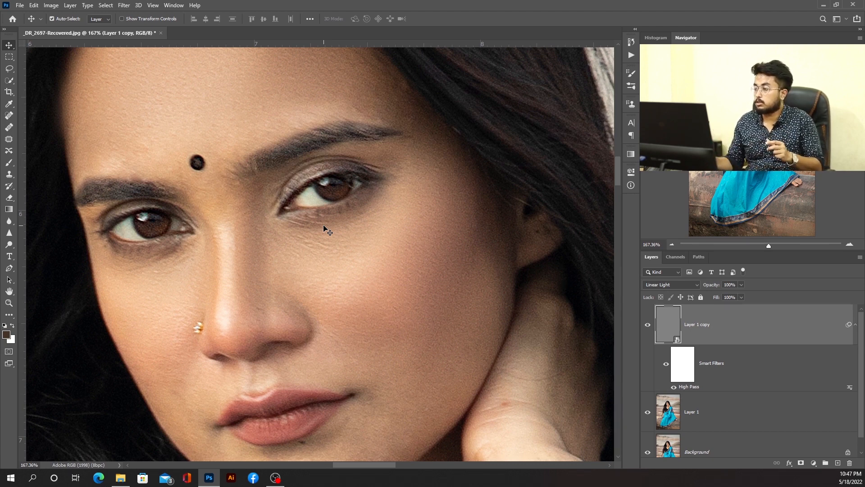
left_click(647, 324)
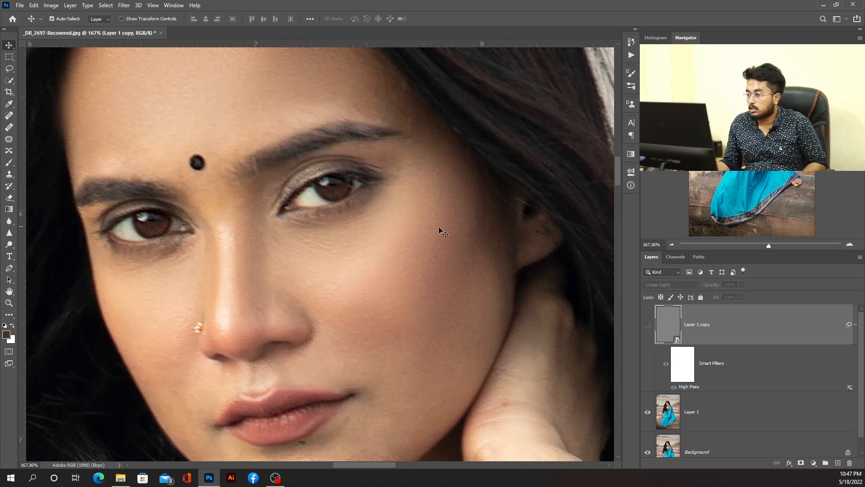
scroll(440, 215, "up", 2)
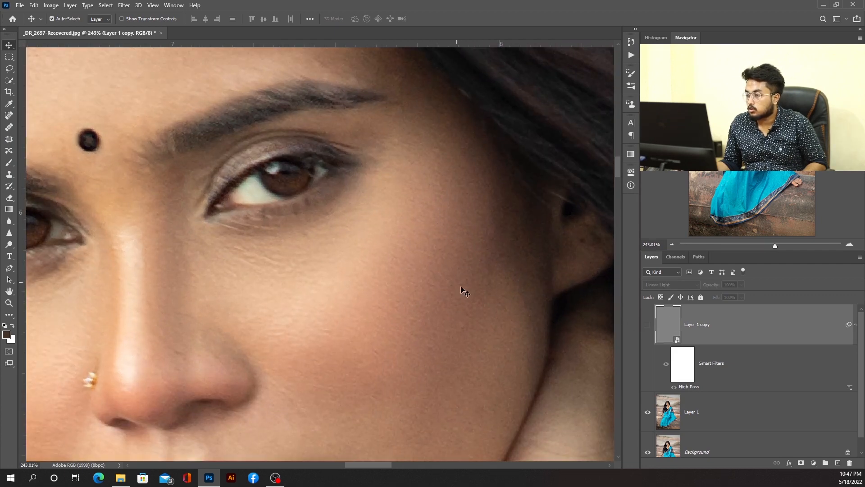
left_click(648, 325)
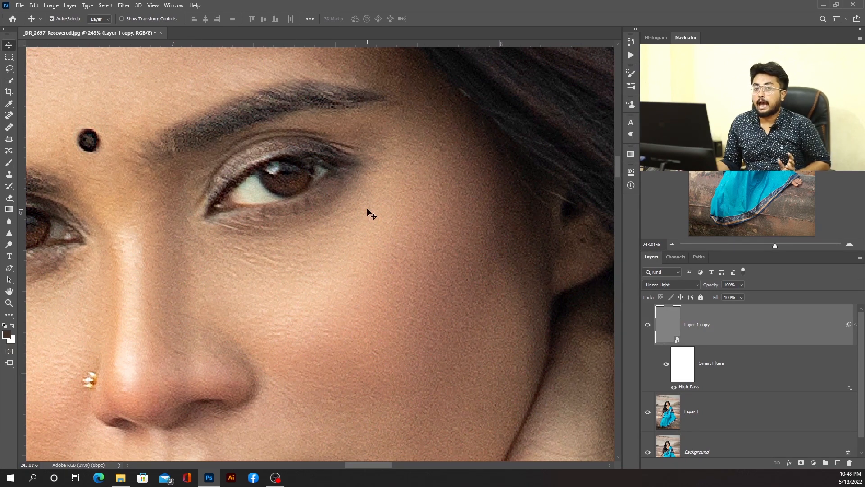
- Hide the High Pass layer with a black mask and paint white over both eyes to sharpen only them
left_click(801, 464, "alt")
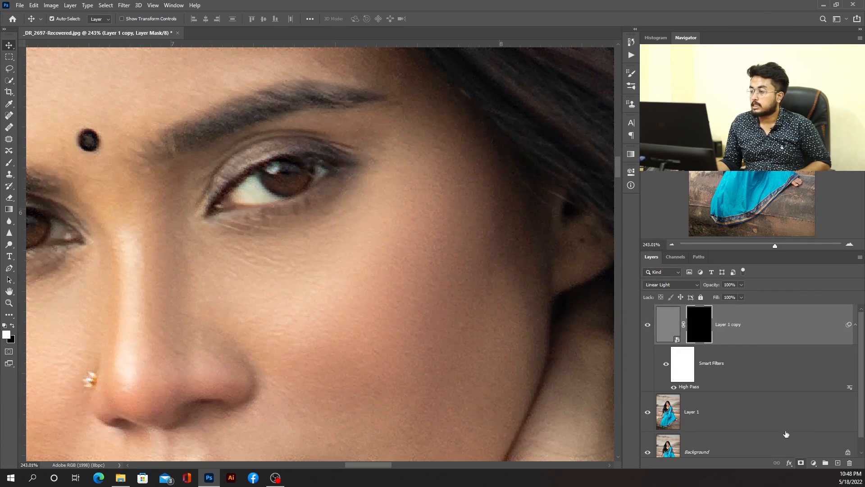
left_click(6, 166)
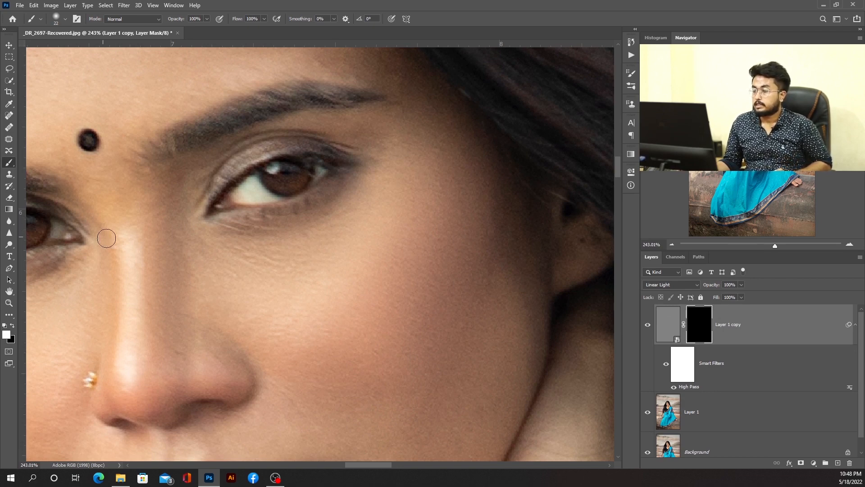
mouse_move(308, 190)
left_mouse_down()
mouse_move(271, 165)
mouse_move(291, 167)
mouse_move(223, 174)
mouse_move(317, 150)
left_mouse_up()
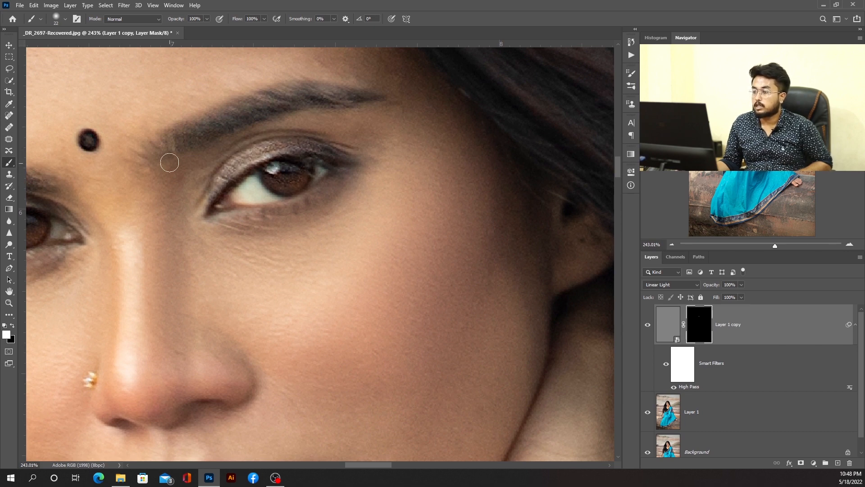
scroll(198, 230, "down", 2)
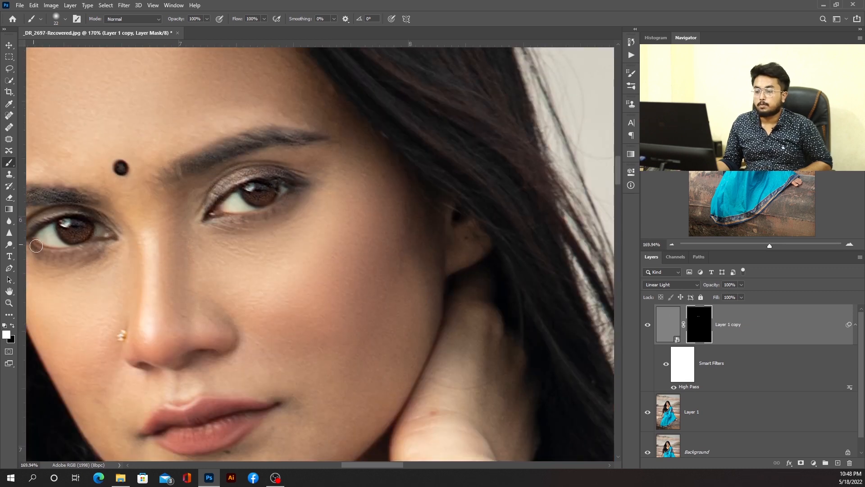
scroll(198, 245, "down", 4)
scroll(232, 237, "down", 1)
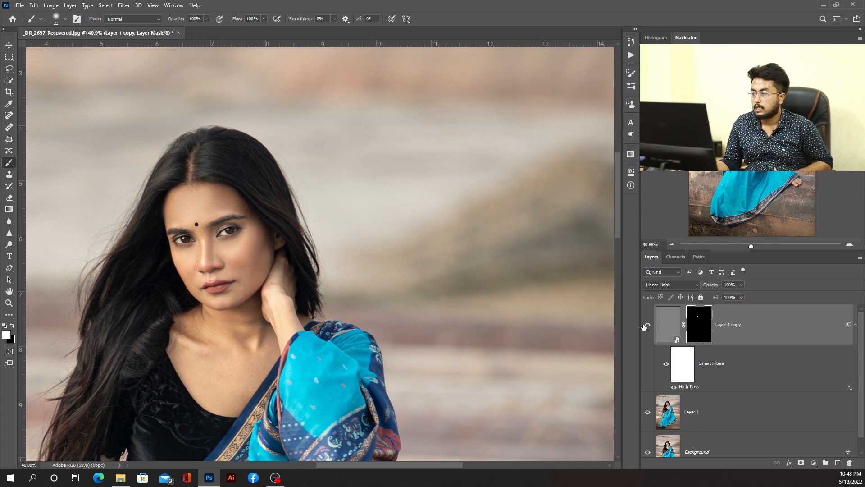
- Compare the eyes with the masked High Pass layer hidden and shown, and check the portrait as a whole
scroll(211, 245, "up", 3)
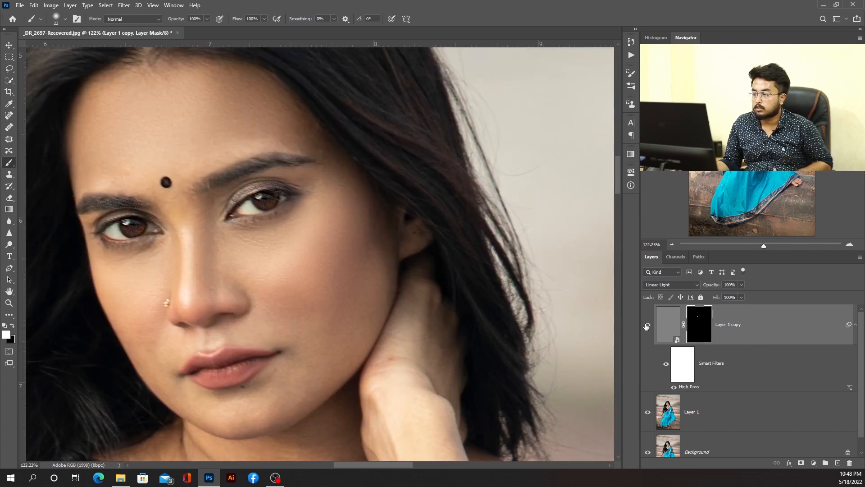
left_click(648, 325)
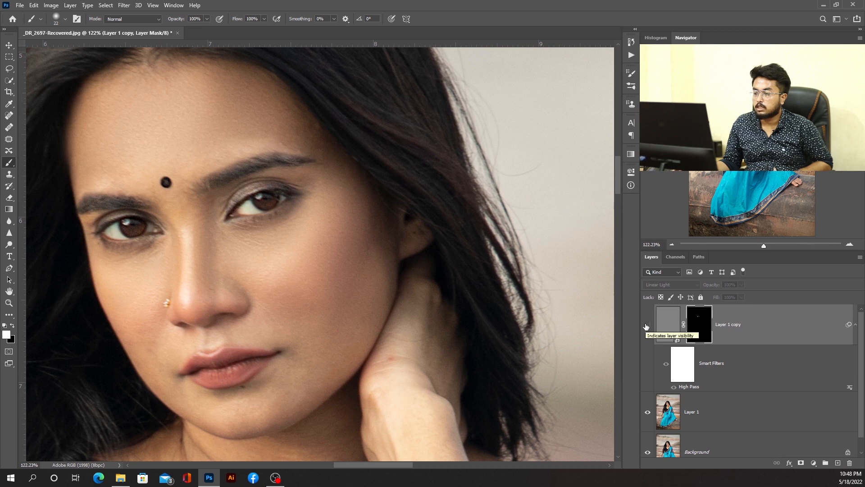
left_click(647, 326)
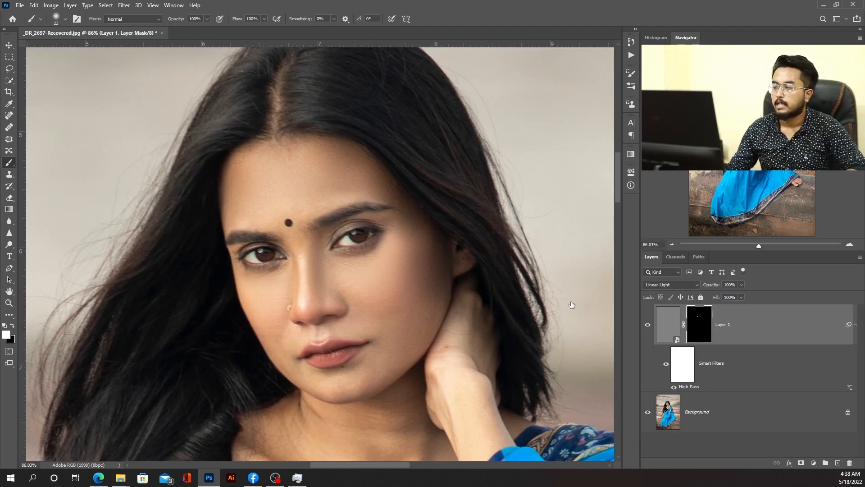
scroll(566, 299, "down", 5)
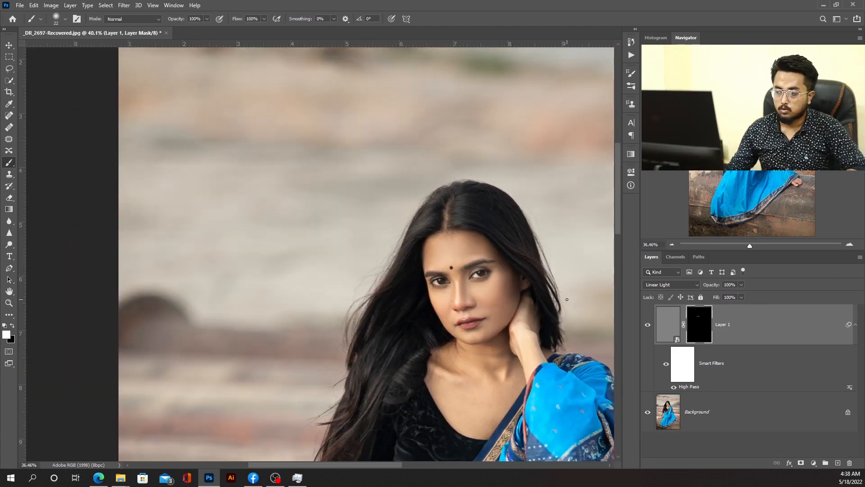
scroll(566, 300, "down", 2)
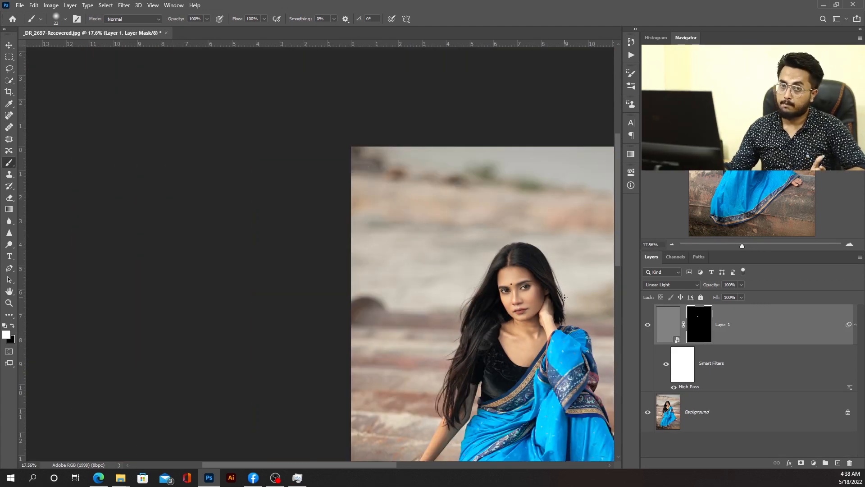